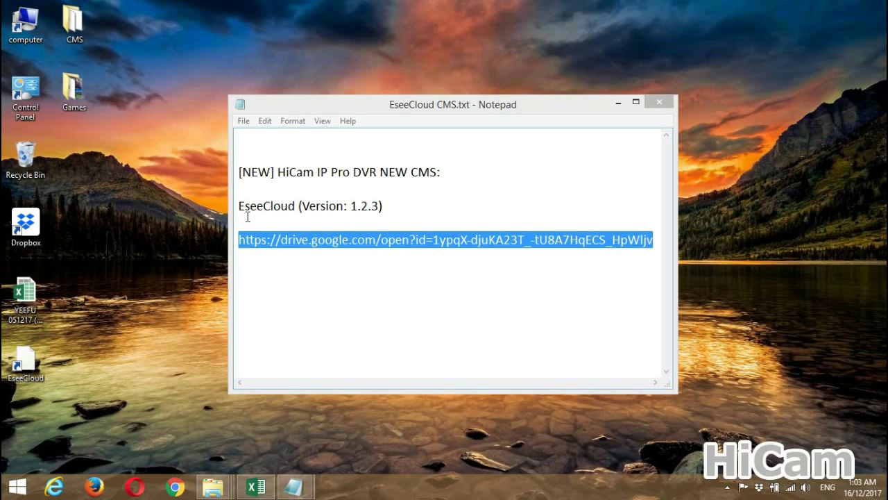
- Copy the Google Drive download link from EseeCloud CMS.txt, then bring up Chrome with a new tab
click(347, 258)
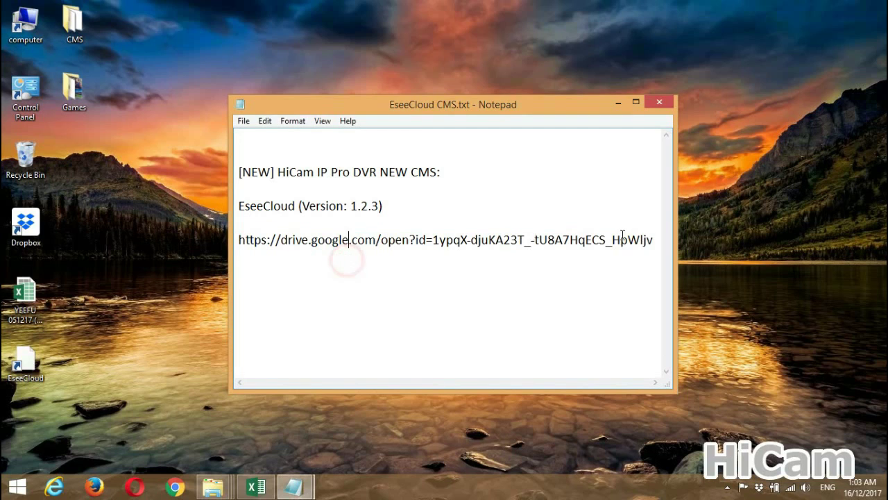
click(653, 240)
drag(653, 240, 239, 235)
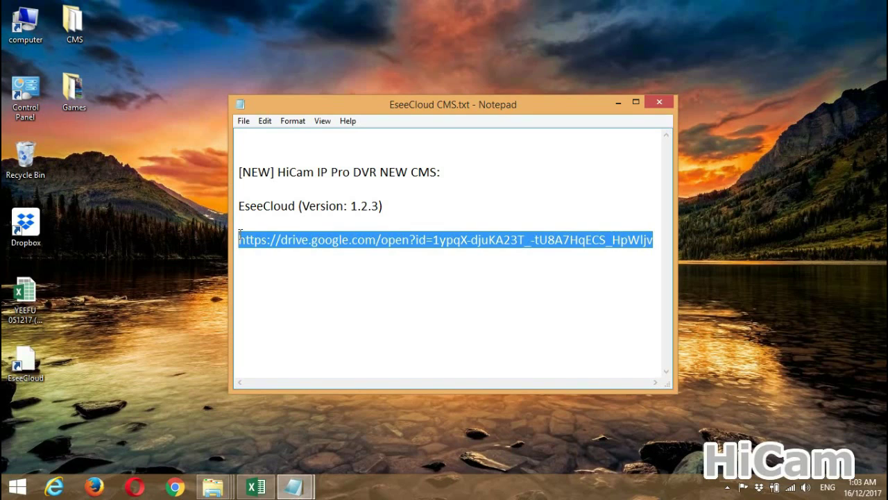
right_click(282, 239)
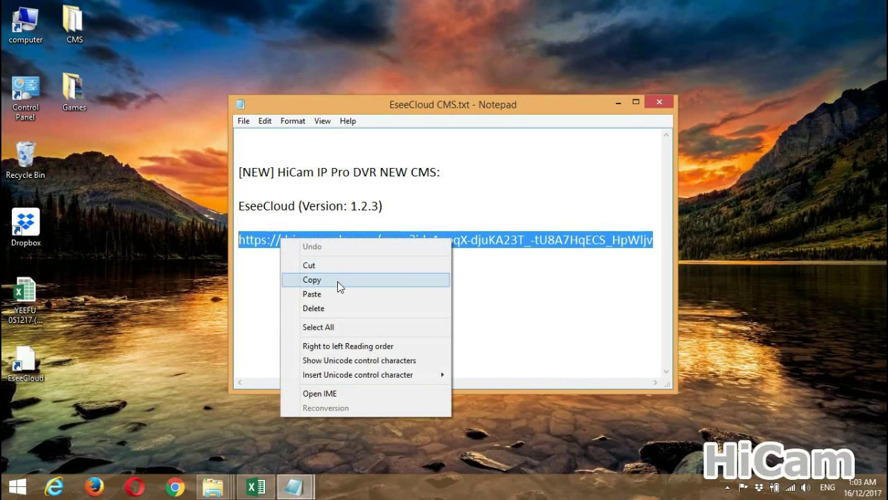
click(338, 281)
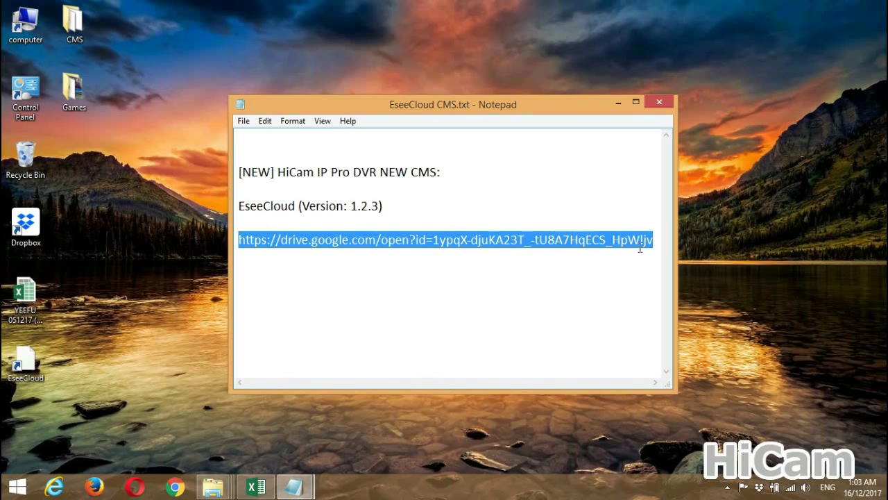
click(175, 486)
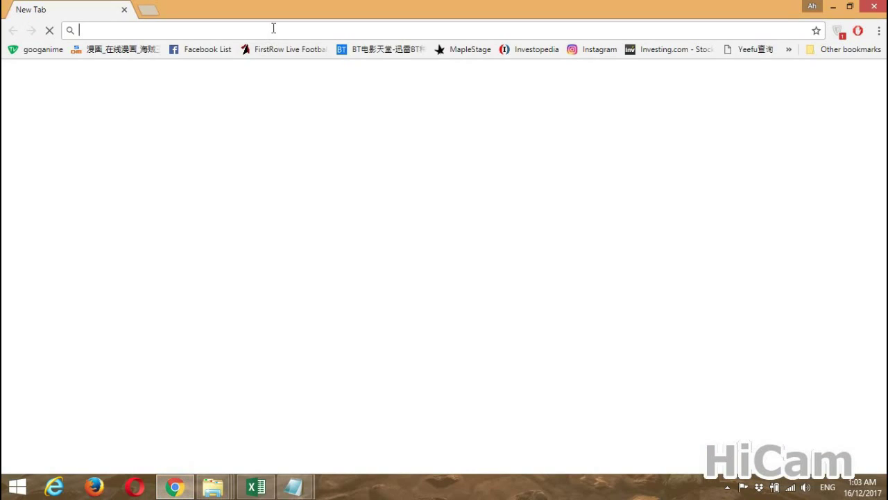
- Download HiCam IP Pro DVR EseeCloud CMS (NEW).rar from the Drive link and show it in Downloads
key(ctrl+v)
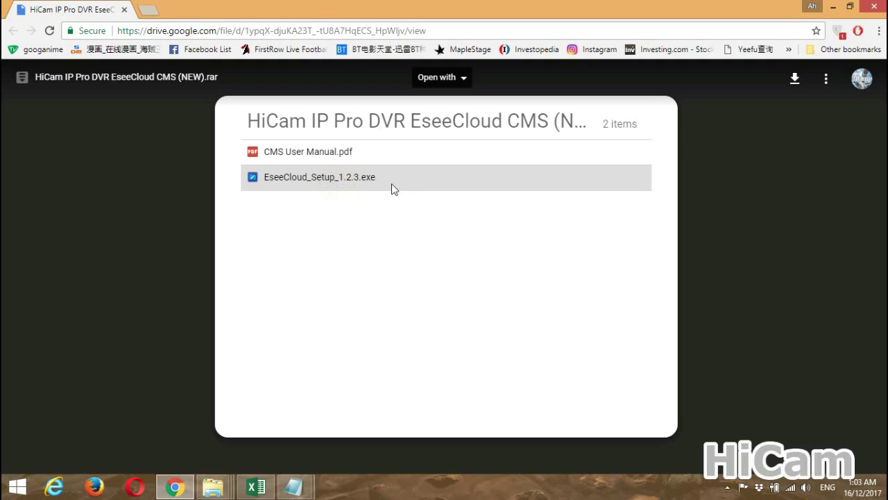
click(800, 91)
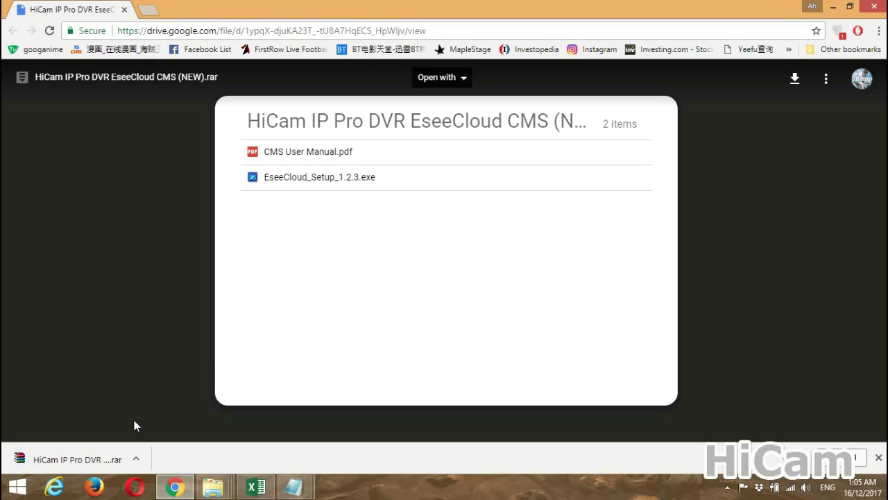
click(136, 457)
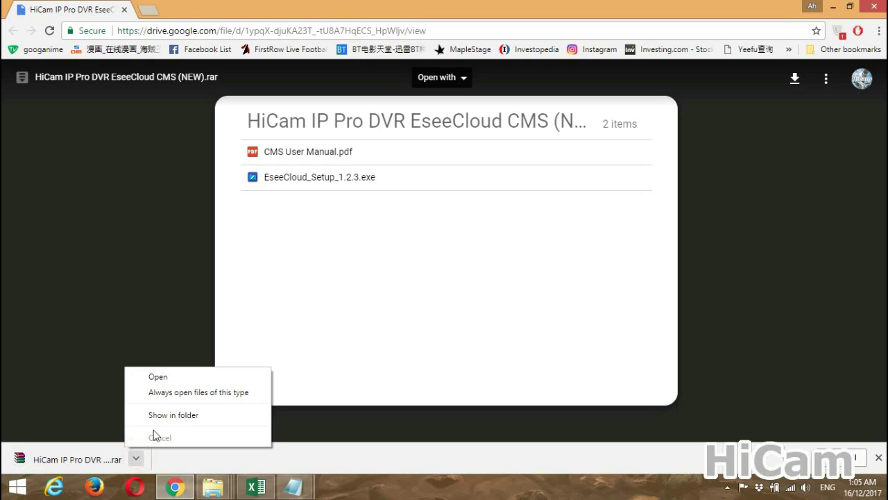
click(167, 415)
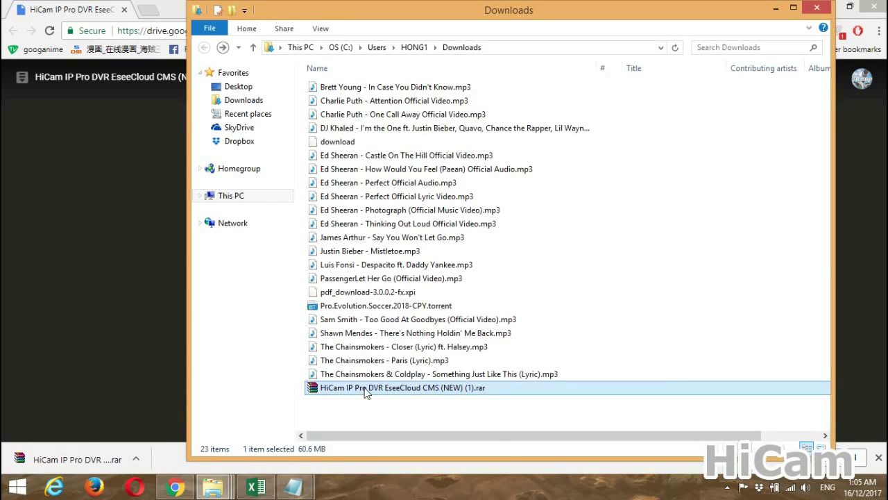
- Extract the archive to HiCam IP Pro DVR EseeCloud CMS (NEW) (1)\ and open that folder
right_click(412, 391)
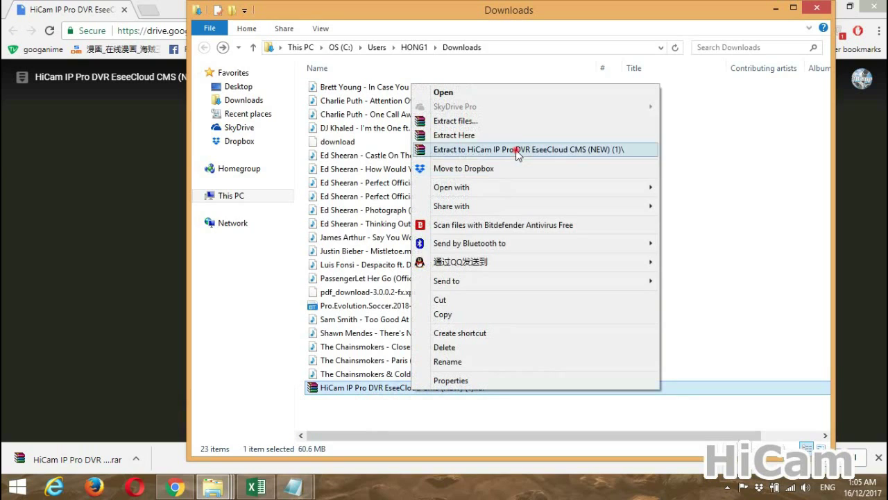
click(516, 150)
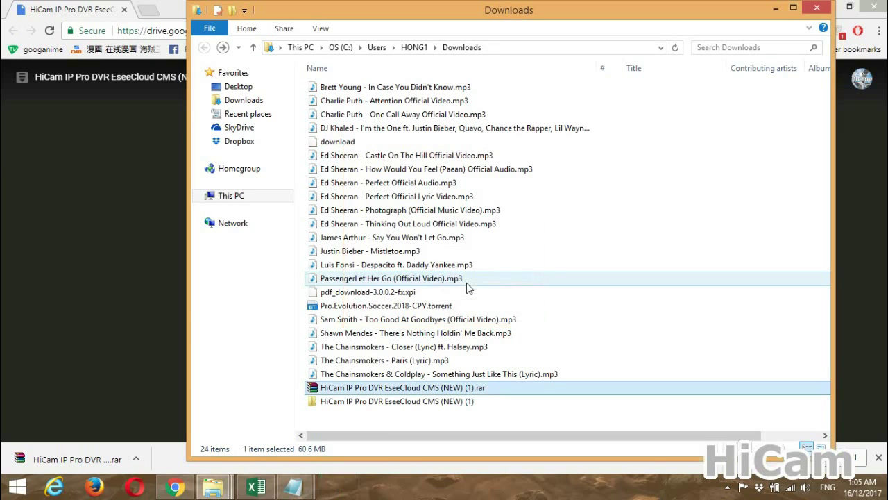
click(458, 406)
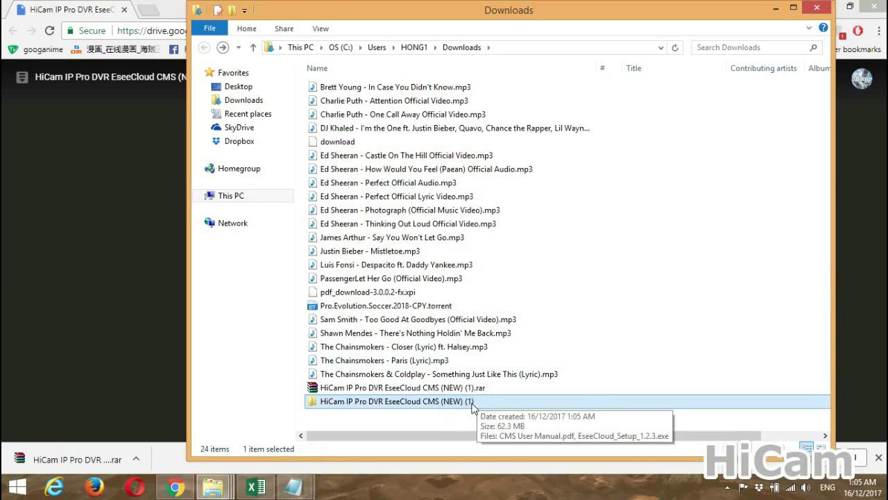
click(474, 405)
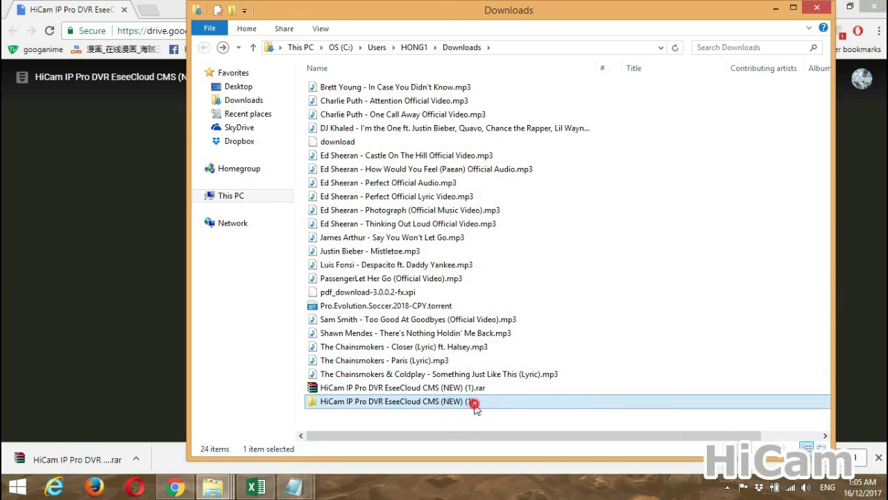
double_click(475, 406)
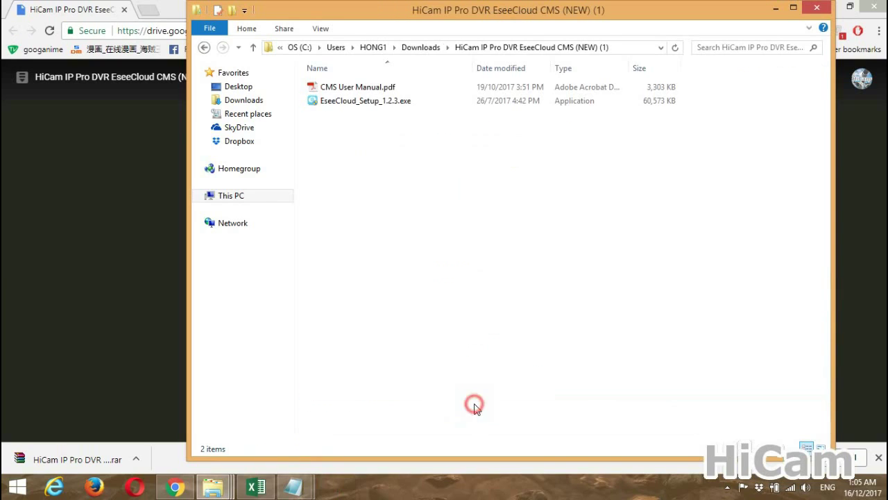
- Select EseeCloud_Setup_1.2.3.exe in the extracted folder
click(354, 95)
click(421, 90)
click(421, 100)
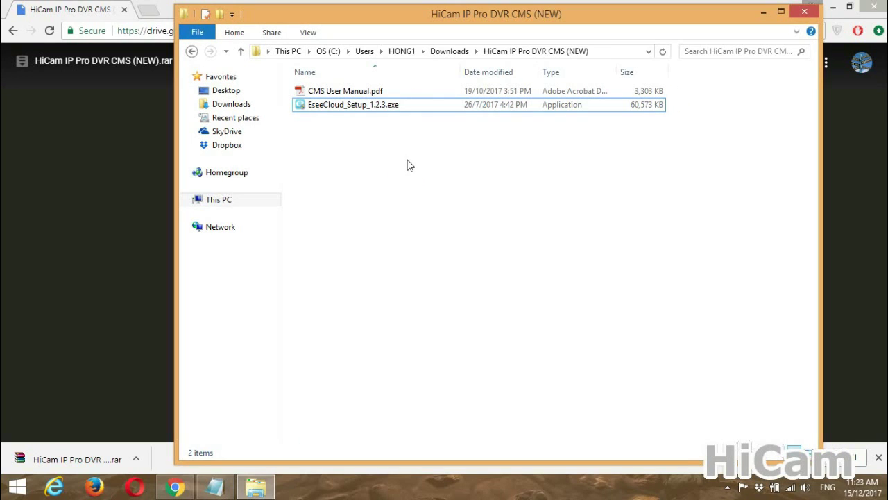
- Run EseeCloud_Setup_1.2.3.exe in English, accept the licence and install to the default location
click(393, 107)
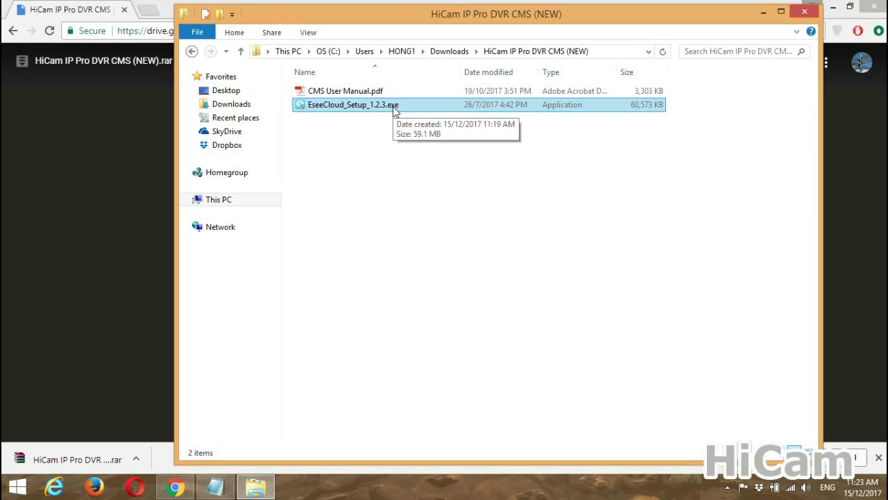
double_click(393, 106)
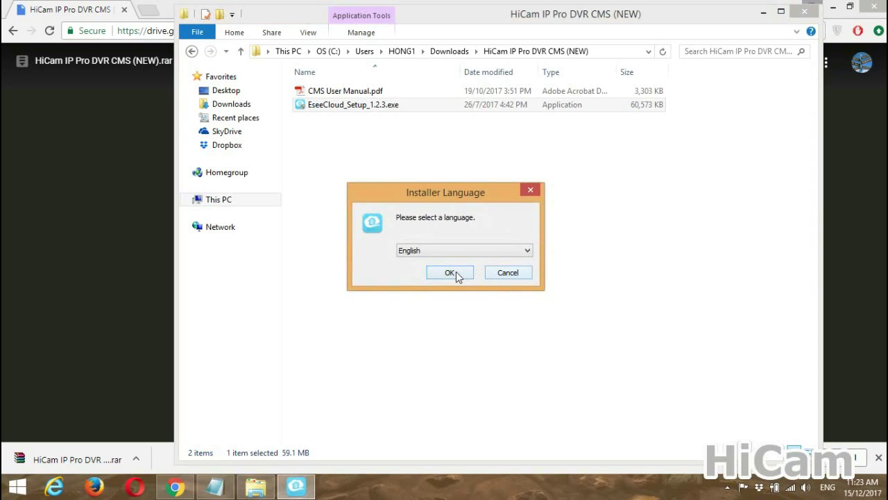
click(460, 250)
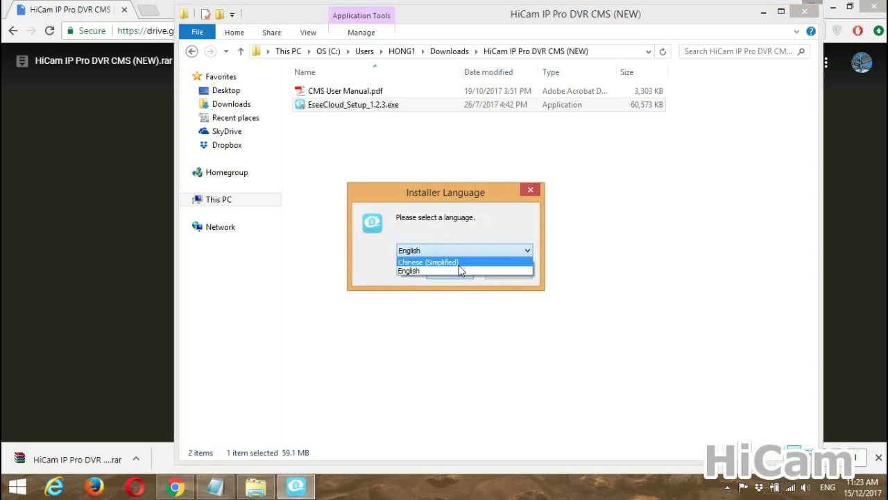
click(466, 249)
click(458, 272)
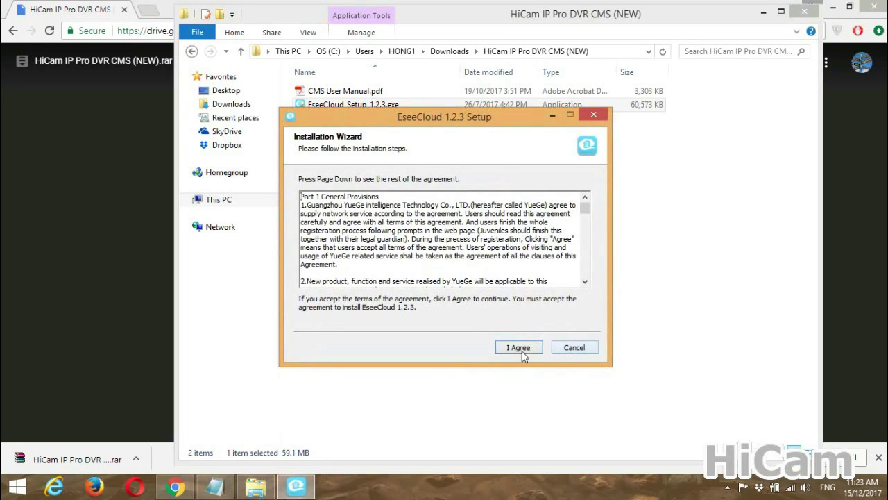
click(521, 350)
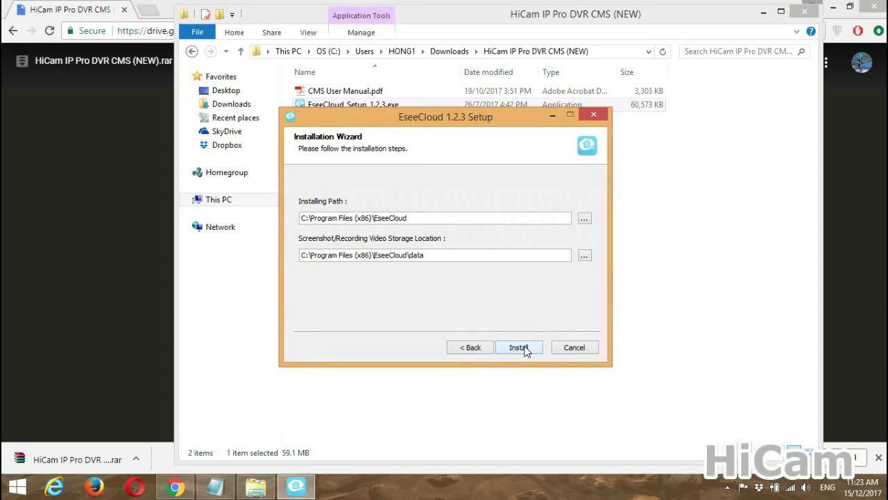
click(522, 347)
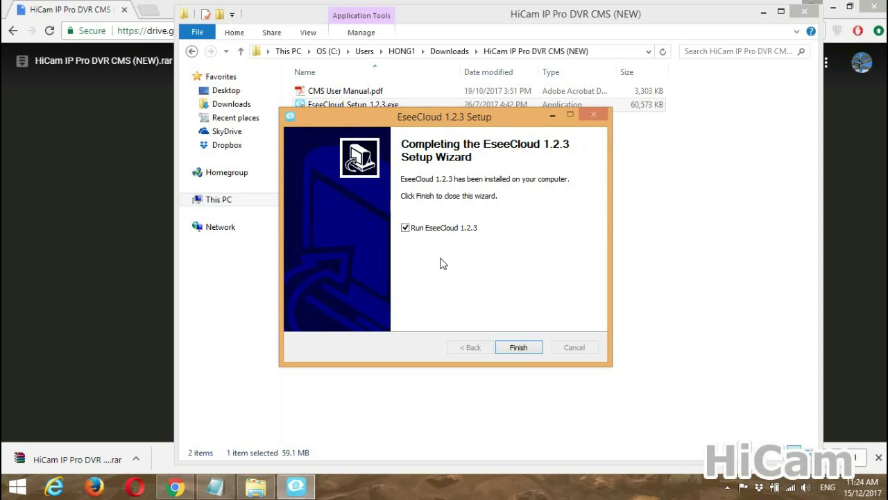
- Untick Run EseeCloud 1.2.3 and finish the setup wizard
click(430, 230)
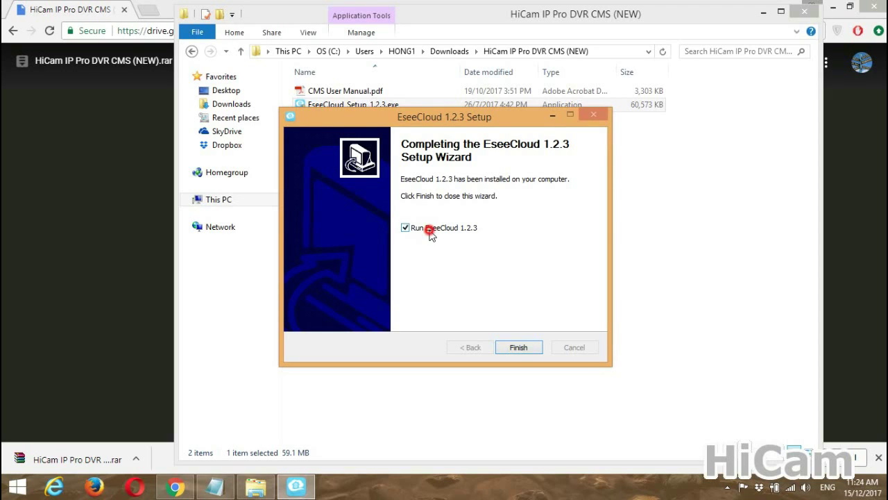
click(520, 349)
click(440, 180)
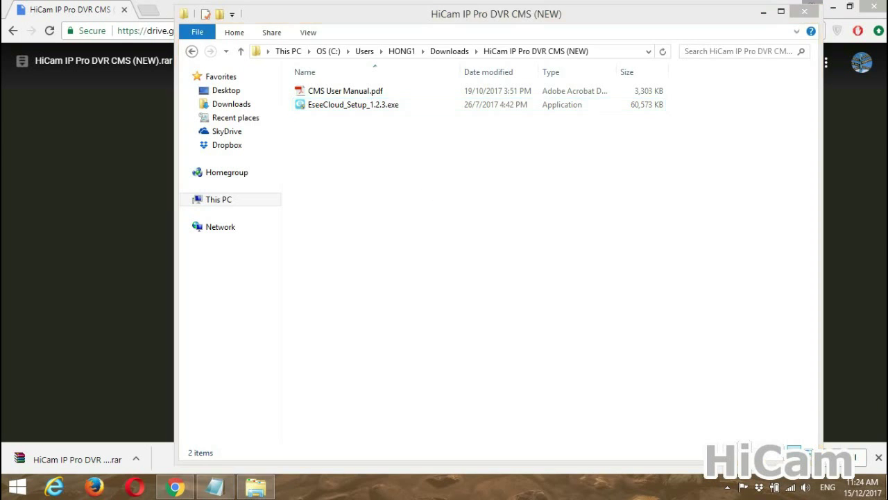
- Show the desktop and launch EseeCloud from its desktop shortcut
key(super+d)
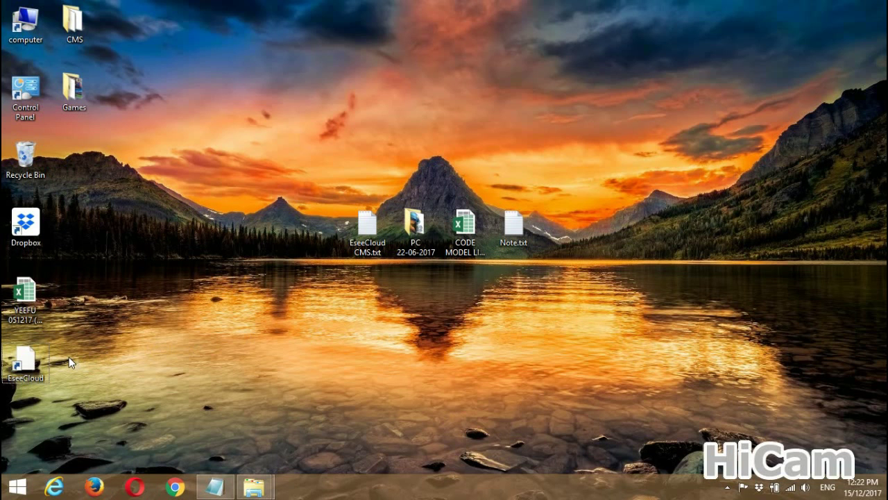
double_click(26, 361)
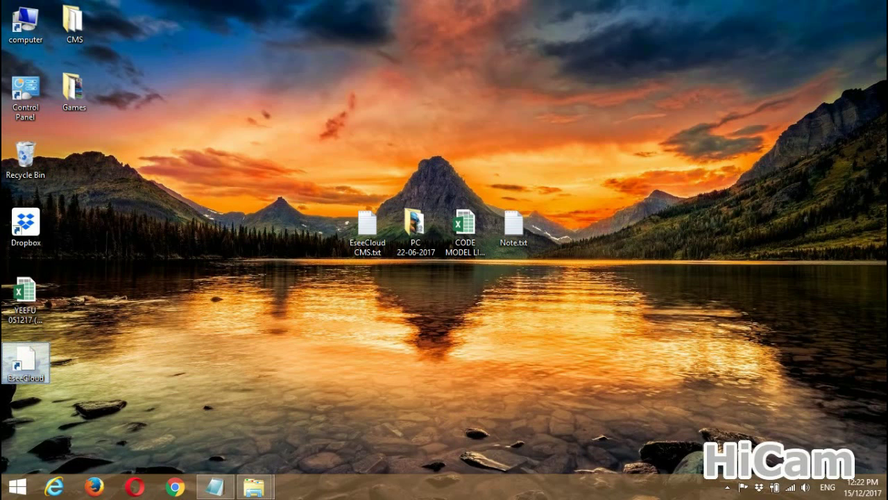
click(490, 280)
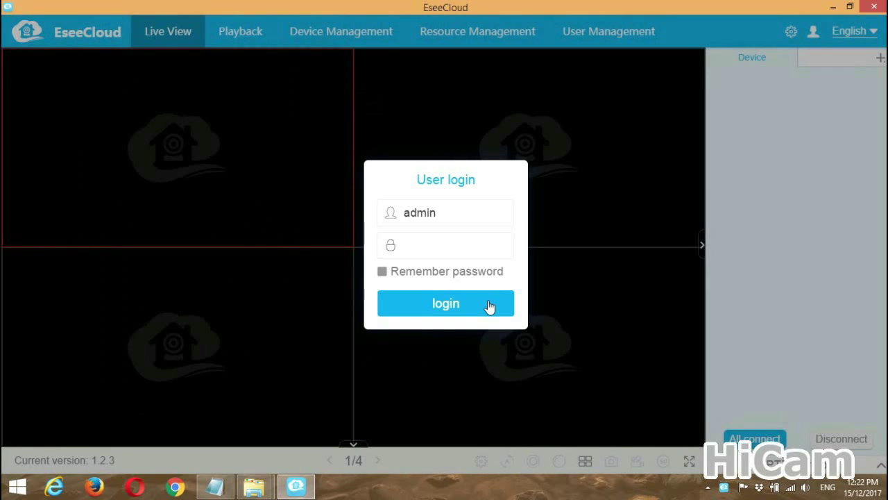
- Log in as admin, keep English as the interface language, and select the top-left pane
click(490, 306)
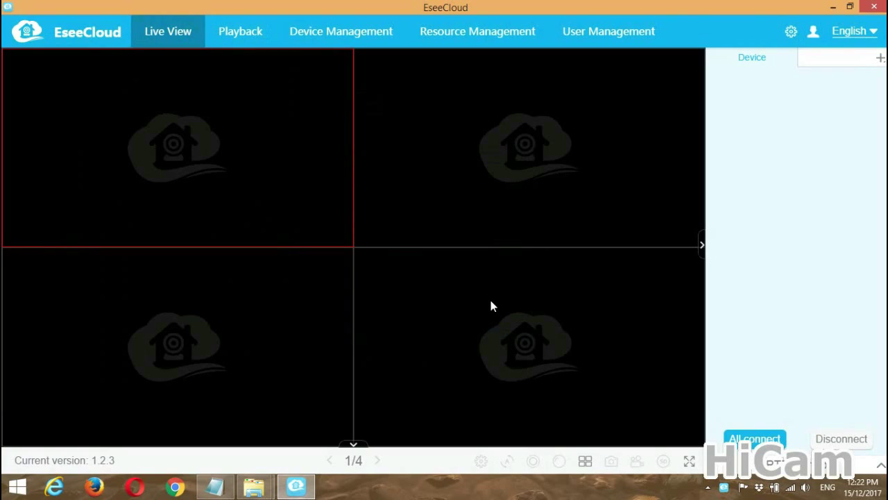
click(865, 33)
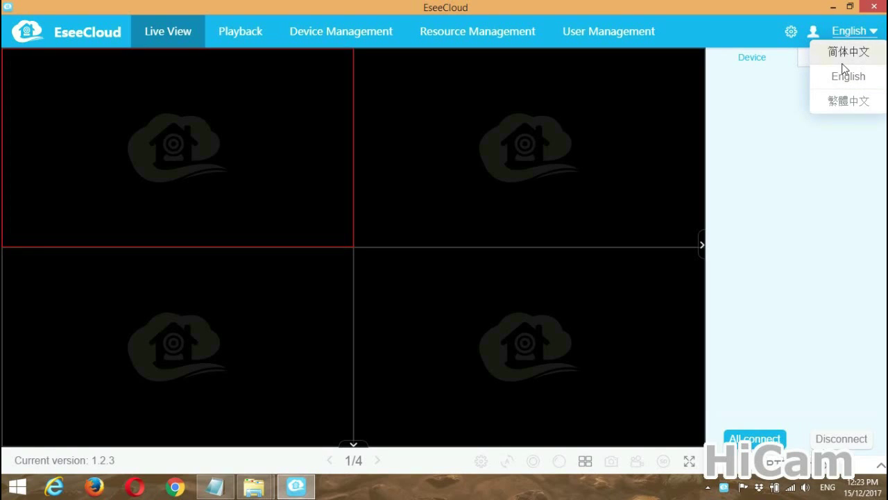
click(642, 98)
click(327, 122)
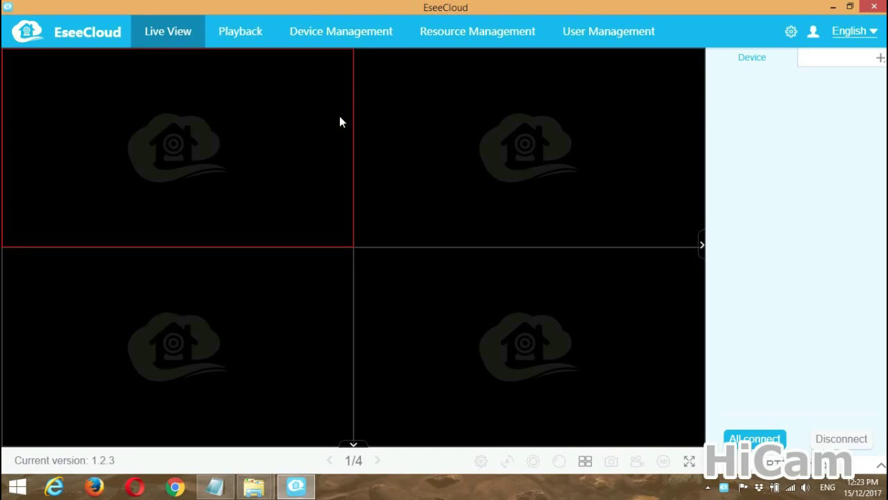
- In Device Management, enter the DVR's cloud ID and device password
click(347, 43)
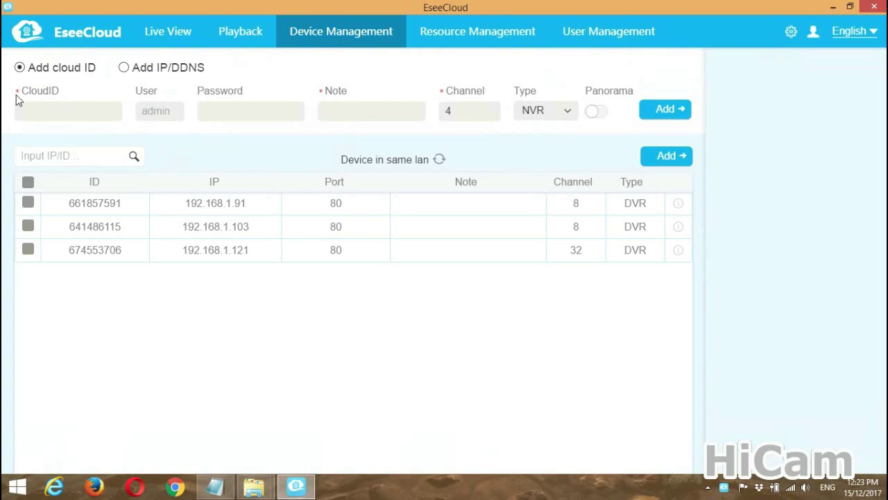
click(49, 109)
click(169, 108)
click(213, 111)
click(216, 111)
text(*)
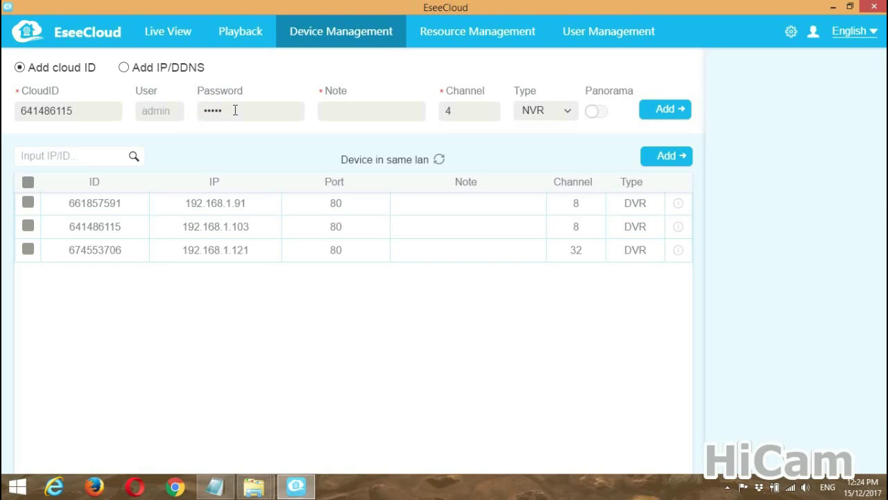
- Give the DVR a note name, set Channel to 8 and Type to DVR, then add it
click(331, 104)
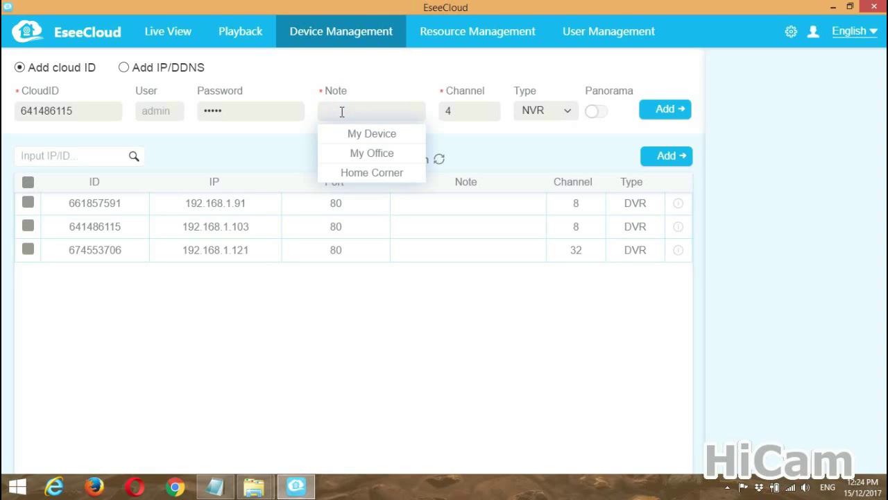
text(AdrianDVR)
click(466, 109)
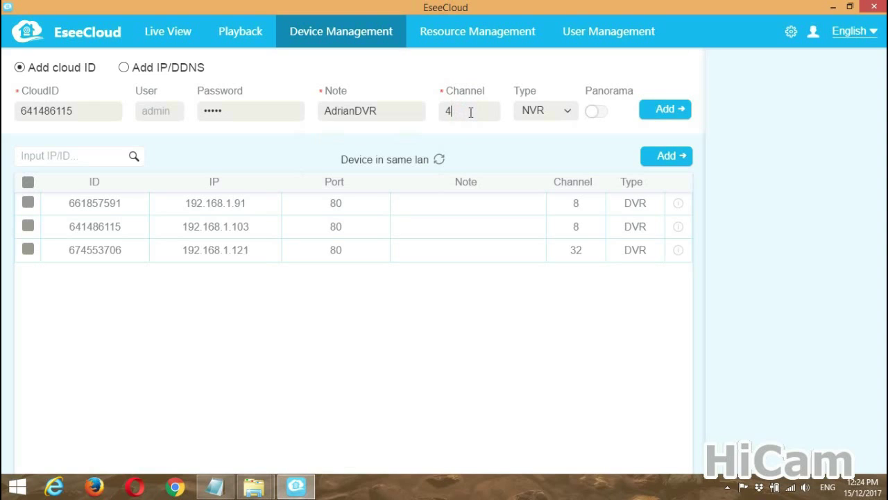
click(473, 112)
drag(474, 113, 448, 111)
text(8)
click(568, 112)
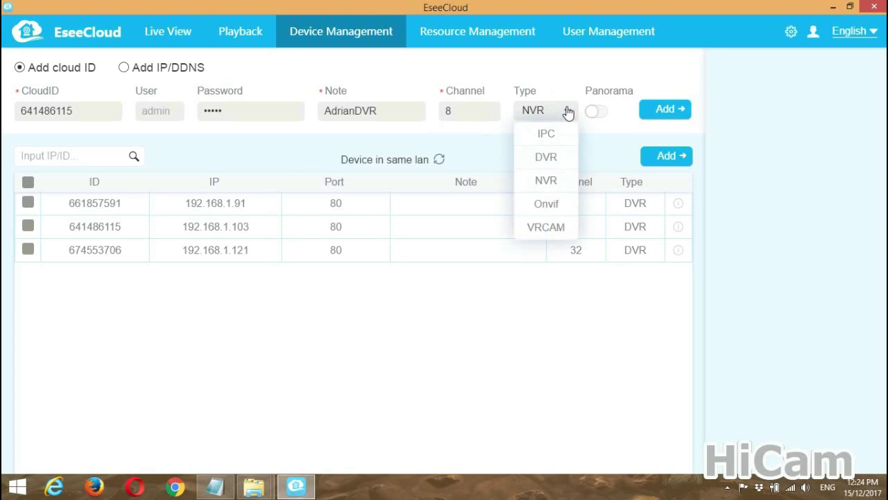
click(548, 158)
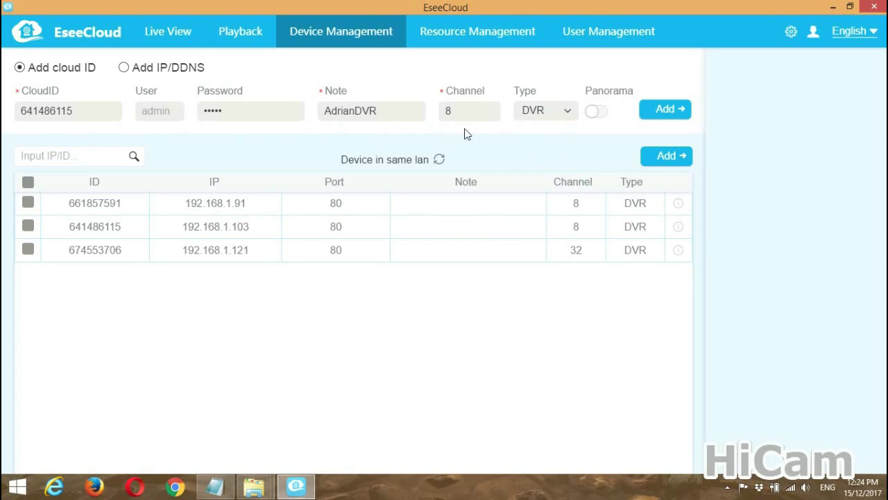
click(670, 114)
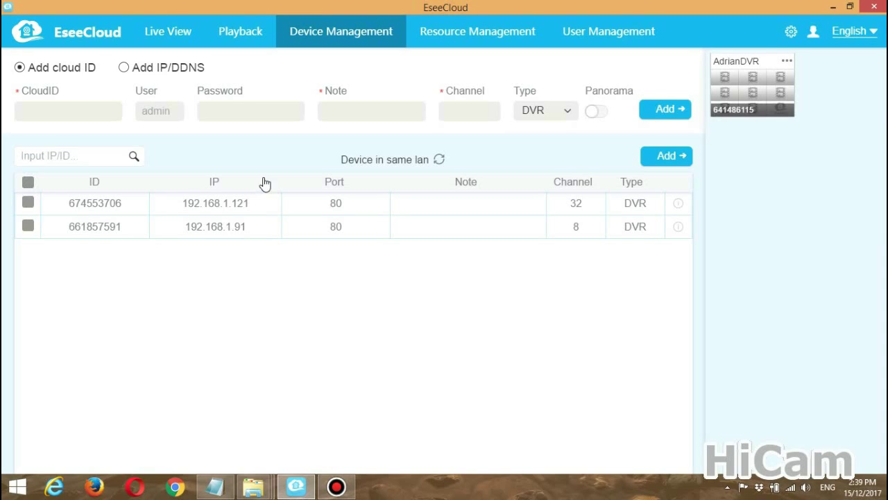
- Switch to Live View once the added DVR appears in the device panel
click(175, 39)
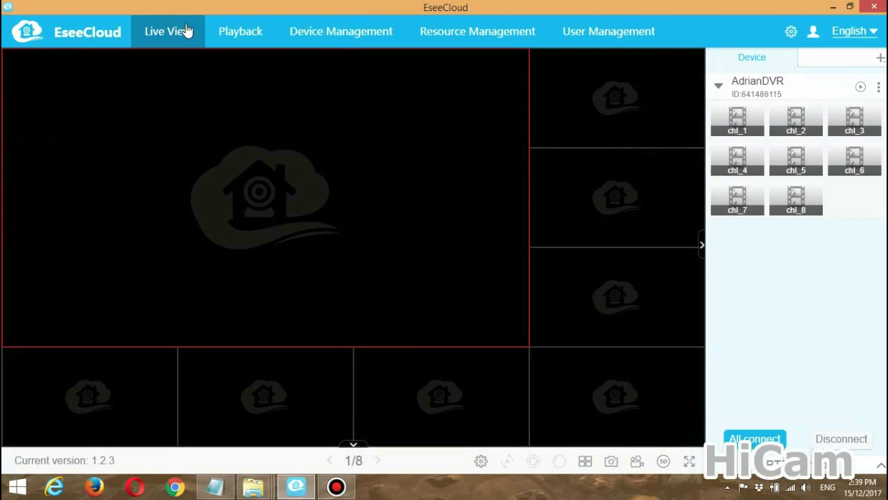
- Collapse and re-expand the DVR's channel list, then start and stop all its live feeds
click(805, 86)
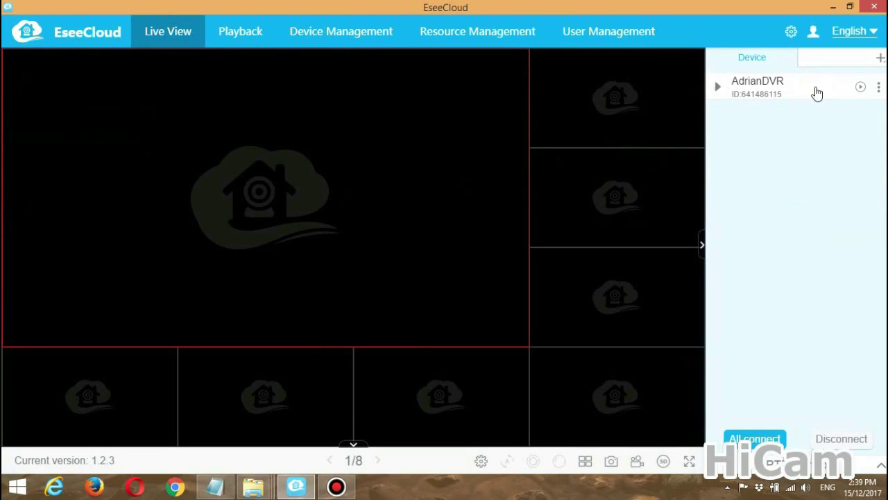
click(815, 85)
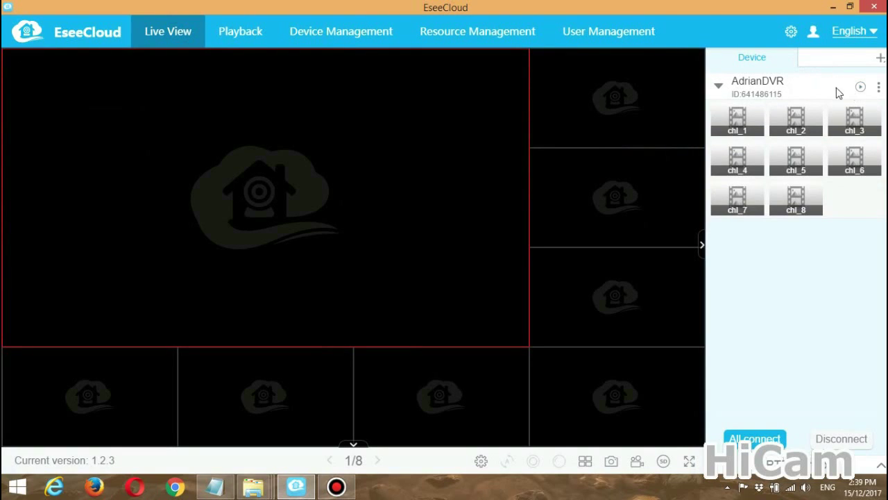
click(860, 87)
click(861, 88)
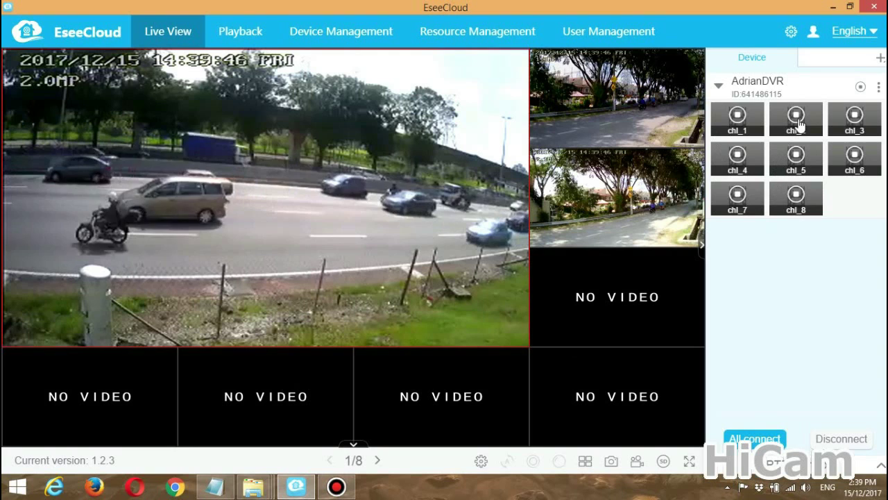
click(860, 87)
- Start live video on chl_1, chl_3 and chl_5
mouse_move(737, 118)
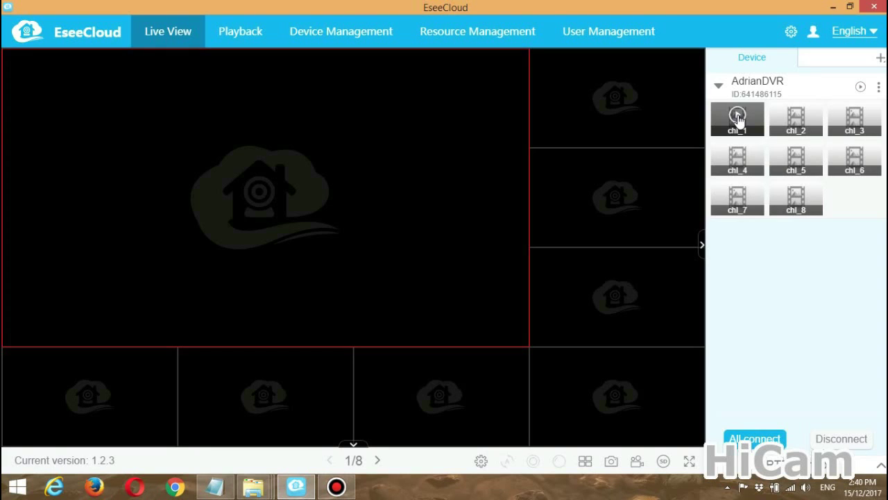
click(738, 117)
click(852, 116)
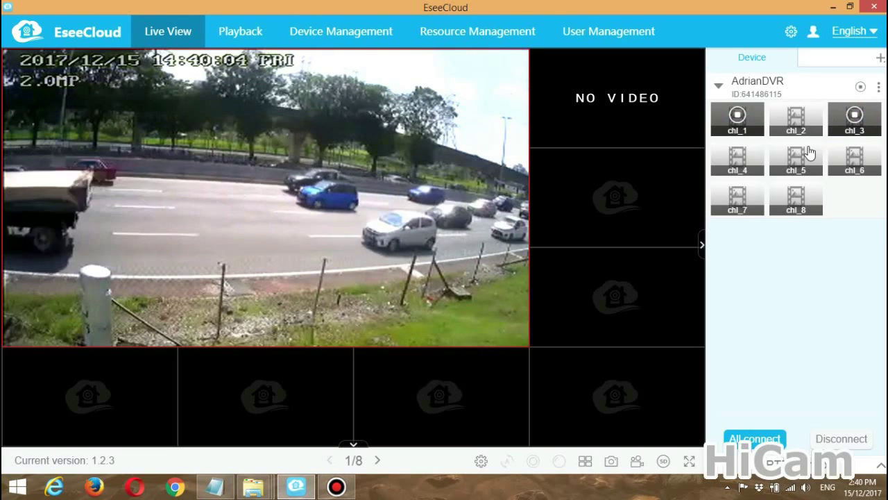
mouse_move(803, 154)
click(798, 154)
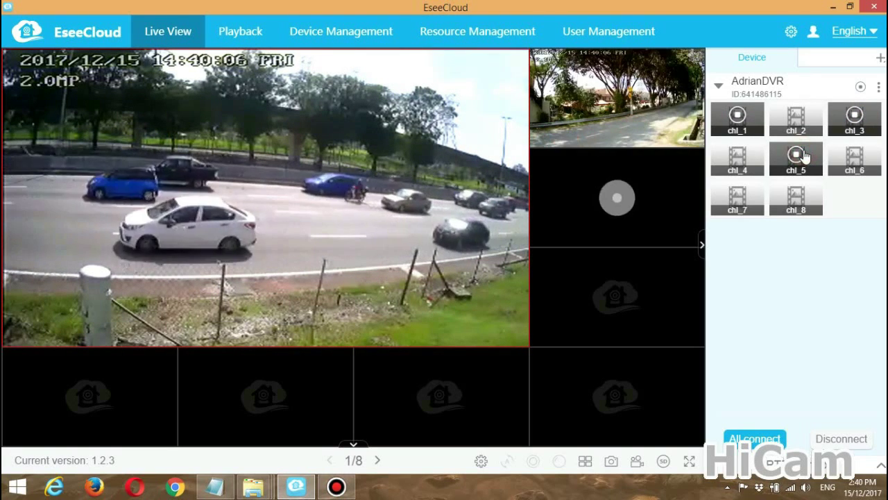